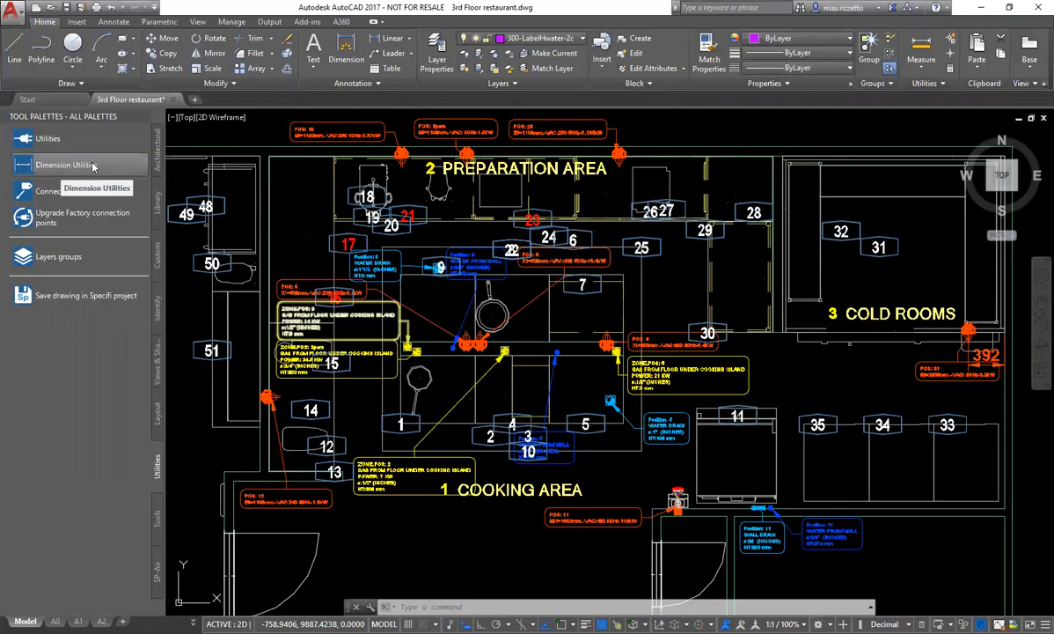
- Set up a quick horizontal Baseline dimension for Electricity Predispositions with the End, Inters, Center, Insert snap mode
{"action": "left_click", "coordinate": [92, 168]}
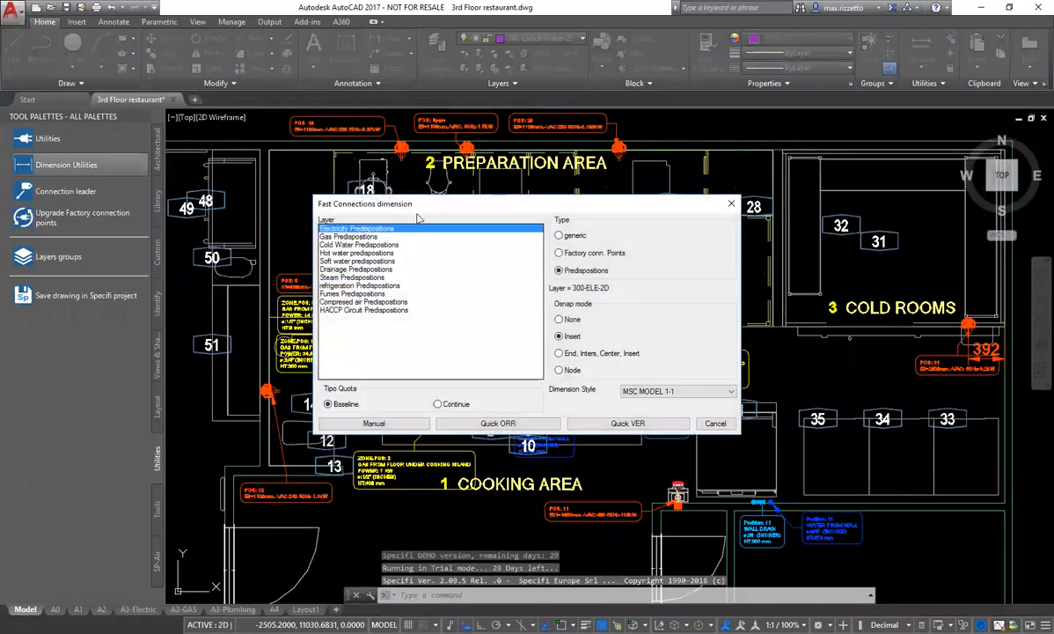
{"action": "left_click", "coordinate": [572, 236]}
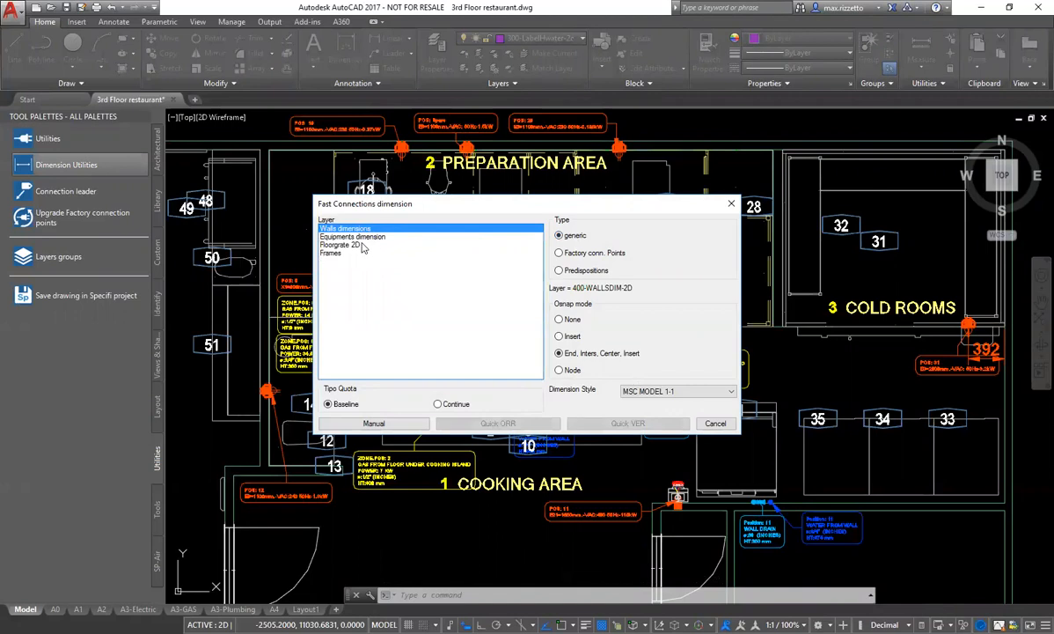
{"action": "left_click", "coordinate": [558, 253]}
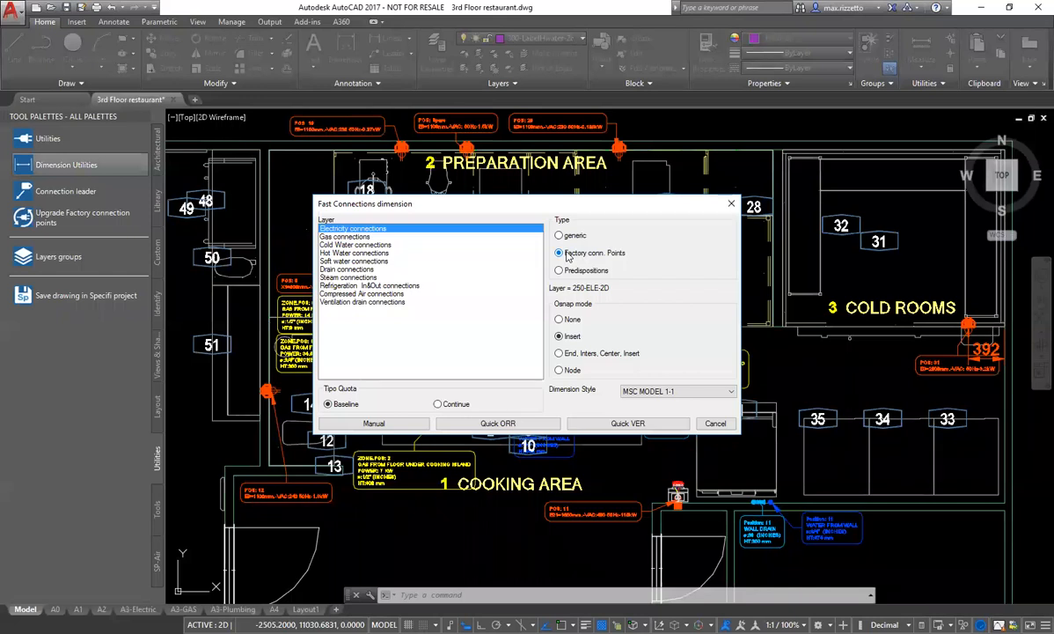
{"action": "left_click", "coordinate": [559, 271]}
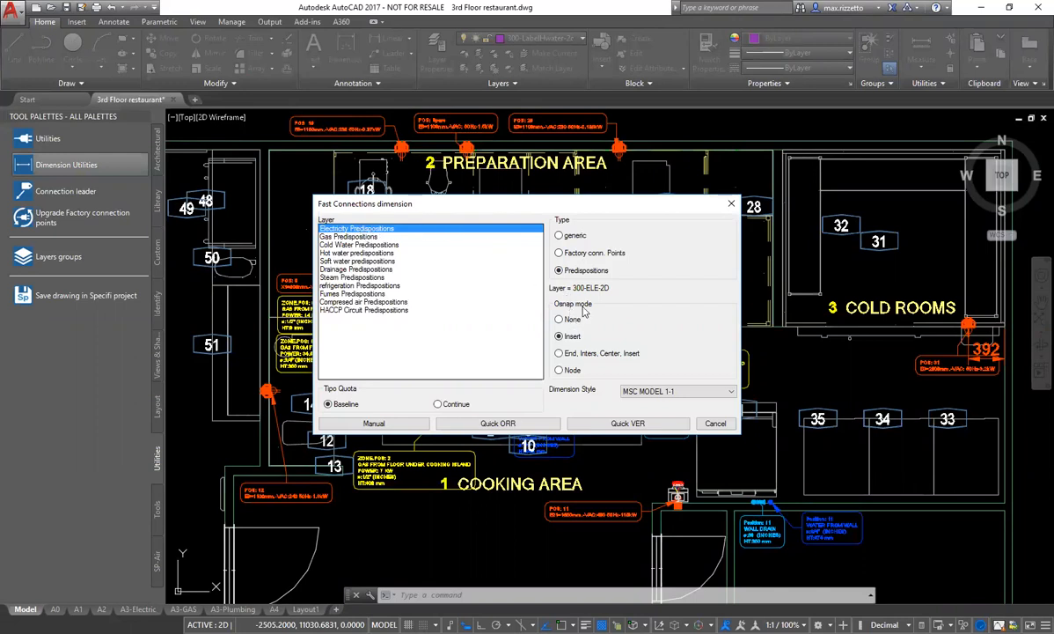
{"action": "left_click", "coordinate": [558, 353]}
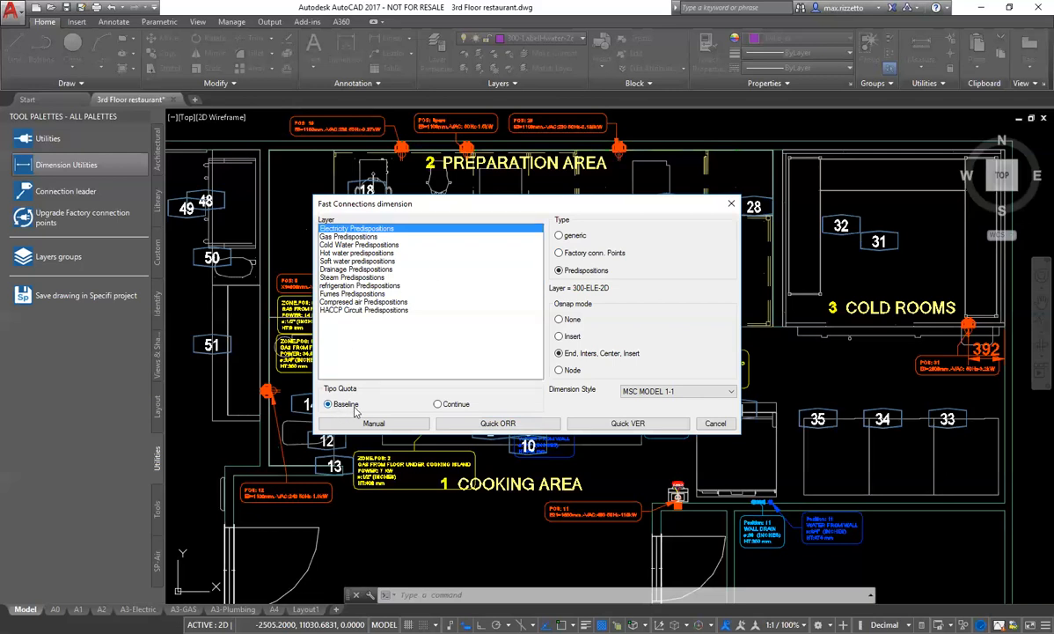
{"action": "left_click", "coordinate": [493, 425]}
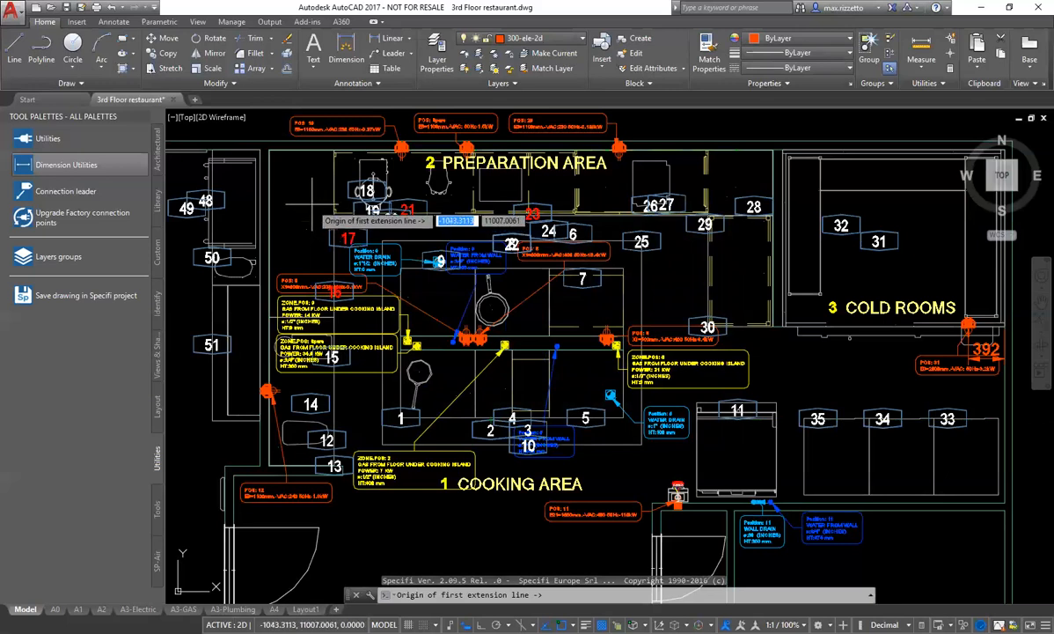
- Dimension the three electrical points on the preparation area's upper wall from the room's upper-left inner corner, placing the dimension lines above the labels
{"action": "scroll", "coordinate": [271, 152], "scroll_direction": "up", "scroll_amount": 5}
{"action": "scroll", "coordinate": [271, 152], "scroll_direction": "up", "scroll_amount": 5}
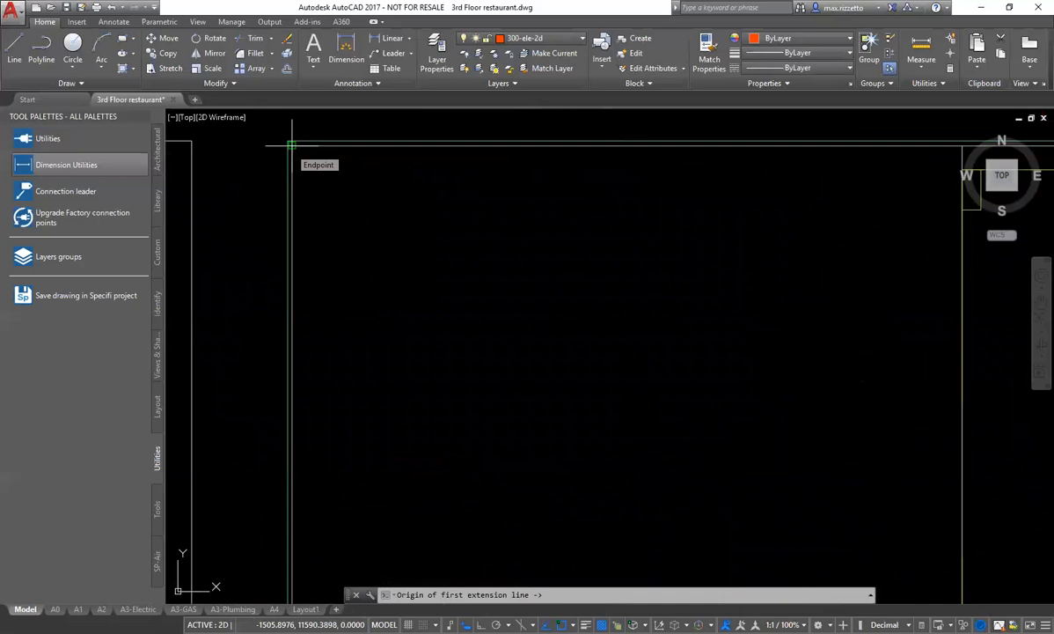
{"action": "left_click", "coordinate": [291, 143]}
{"action": "scroll", "coordinate": [267, 165], "scroll_direction": "down", "scroll_amount": 8}
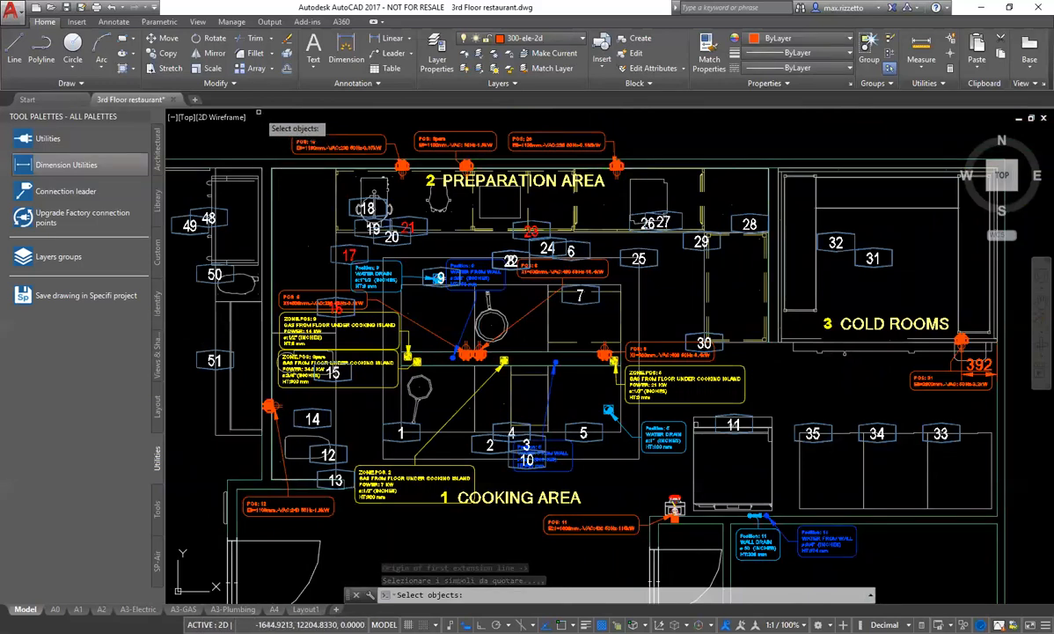
{"action": "left_click", "coordinate": [264, 120]}
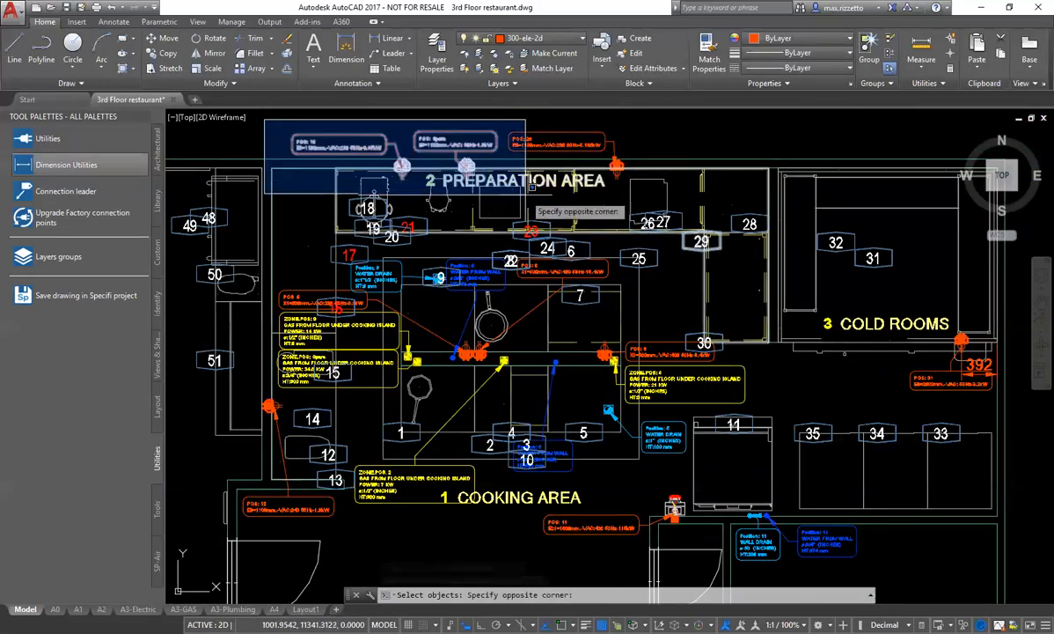
{"action": "left_click", "coordinate": [737, 194]}
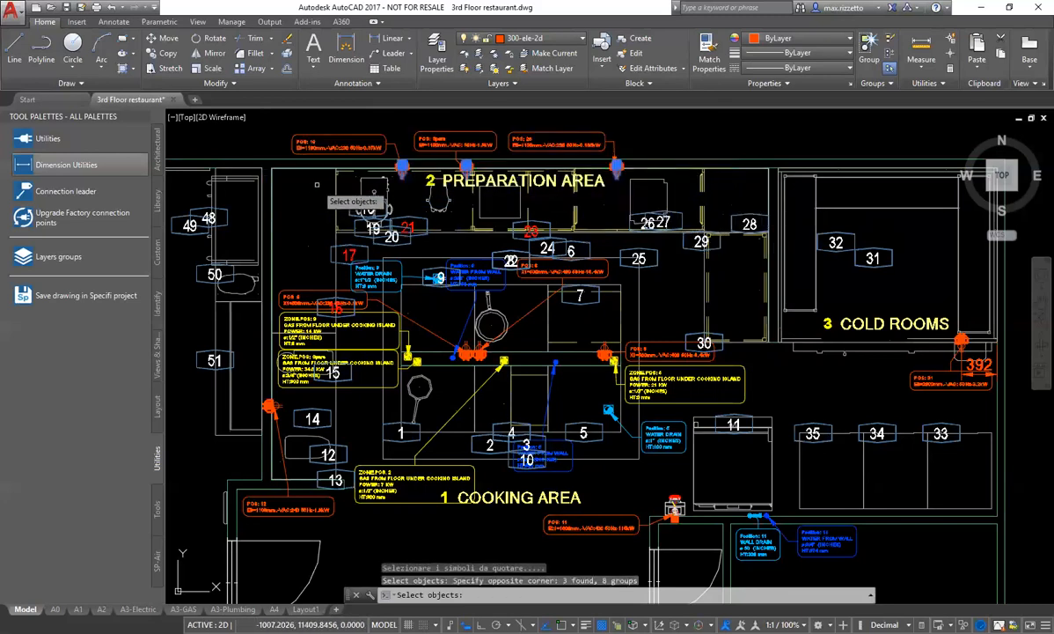
{"action": "key", "text": "Return"}
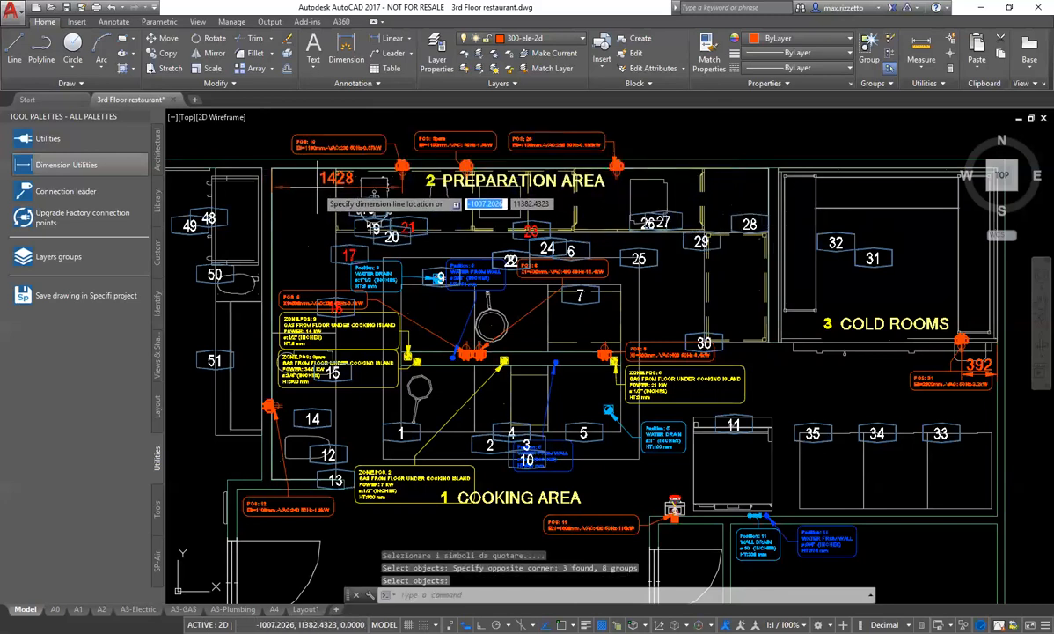
{"action": "middle_click_drag", "start_coordinate": [357, 253], "coordinate": [404, 363]}
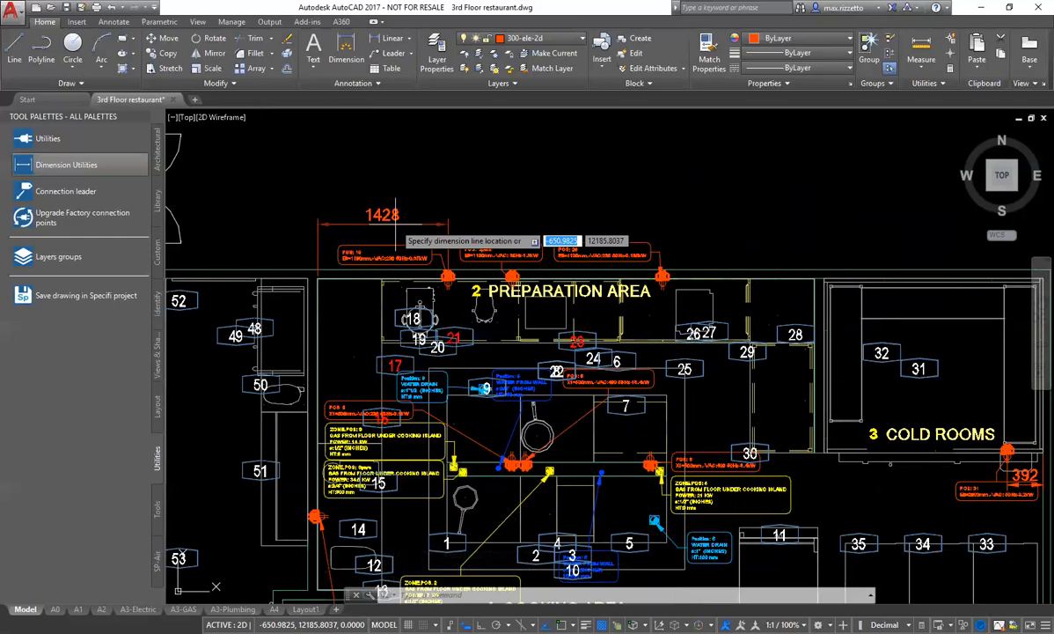
{"action": "left_click", "coordinate": [396, 226]}
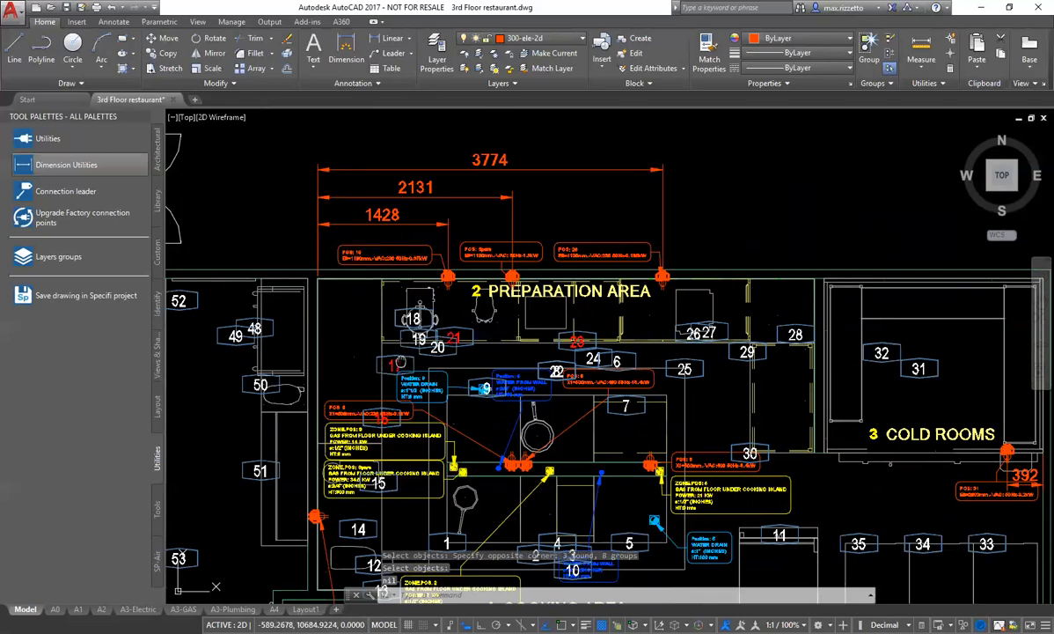
- Set up a quick horizontal Continue dimension for Gas Predispositions with the End, Inters, Center, Insert snap mode
{"action": "middle_click_drag", "start_coordinate": [400, 361], "coordinate": [411, 328]}
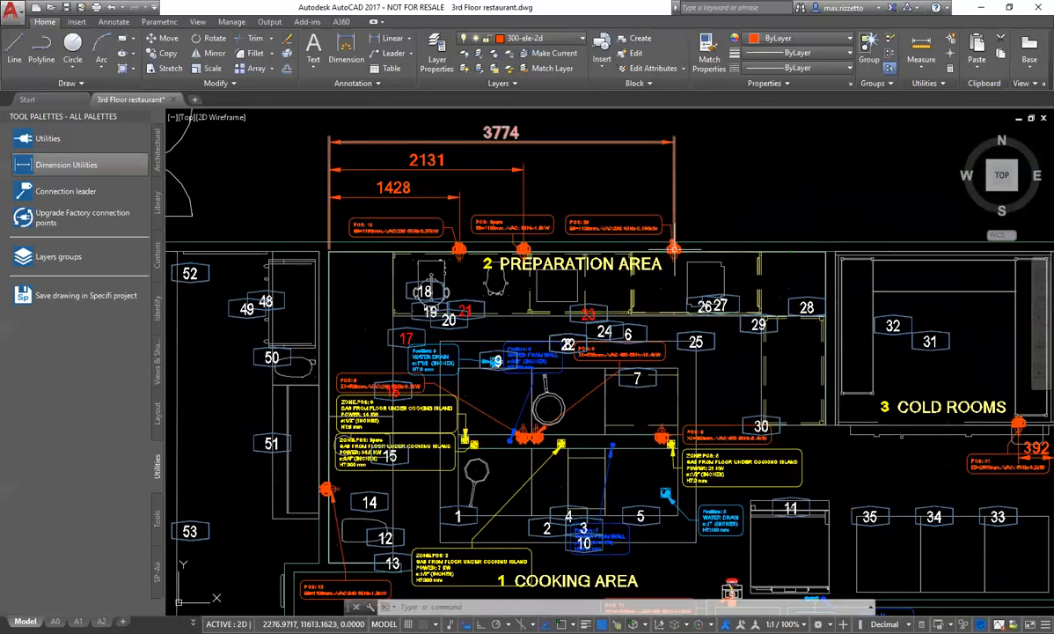
{"action": "mouse_move", "coordinate": [499, 353]}
{"action": "middle_mouse_down"}
{"action": "mouse_move", "coordinate": [496, 290]}
{"action": "mouse_move", "coordinate": [508, 284]}
{"action": "middle_mouse_up"}
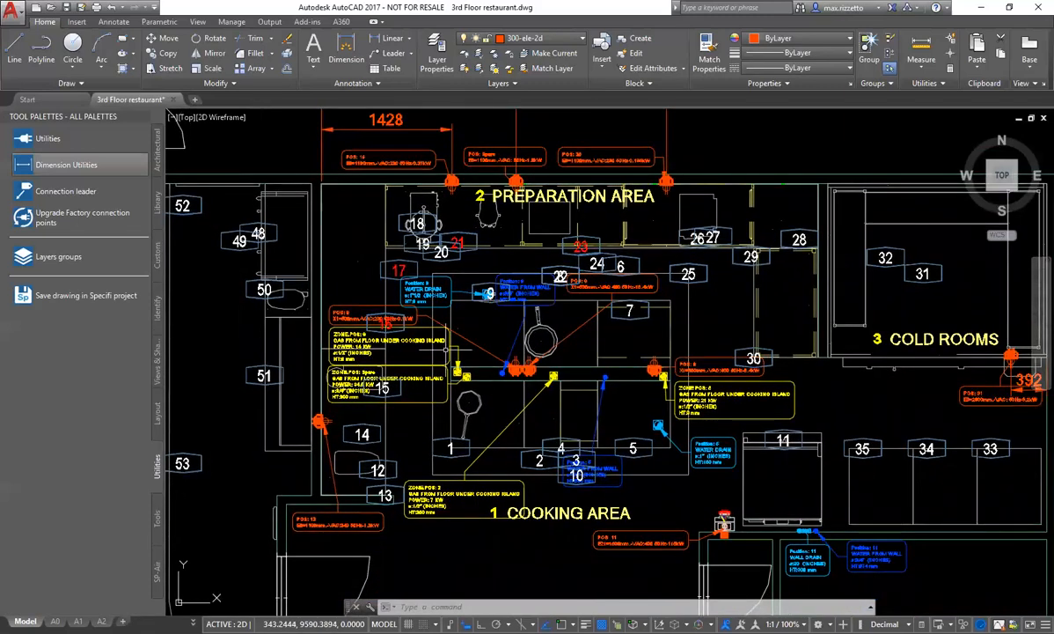
{"action": "scroll", "coordinate": [477, 409], "scroll_direction": "up", "scroll_amount": 2}
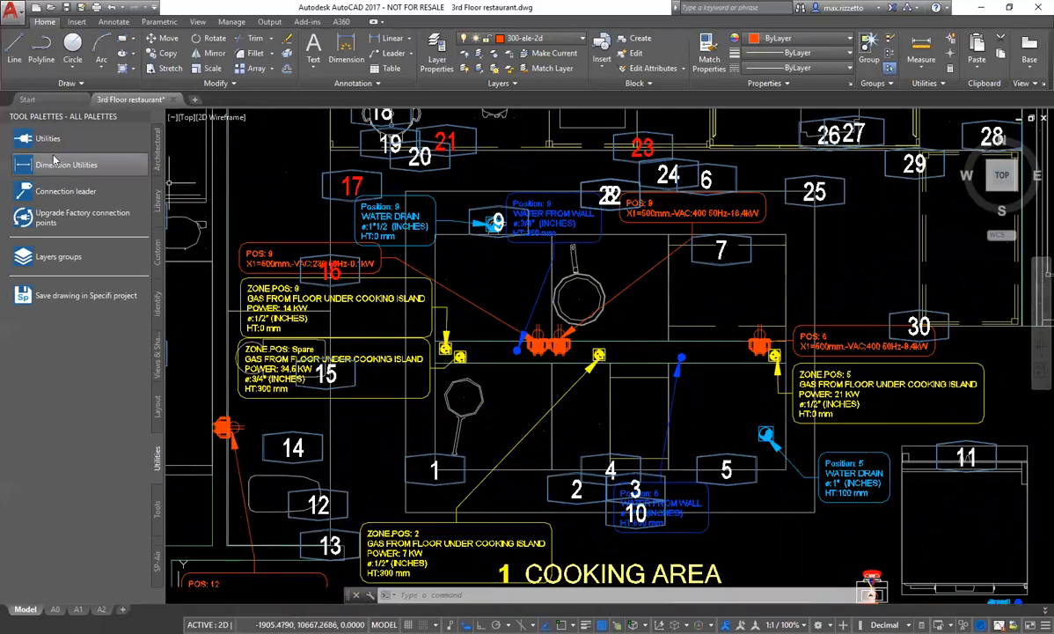
{"action": "left_click", "coordinate": [54, 162]}
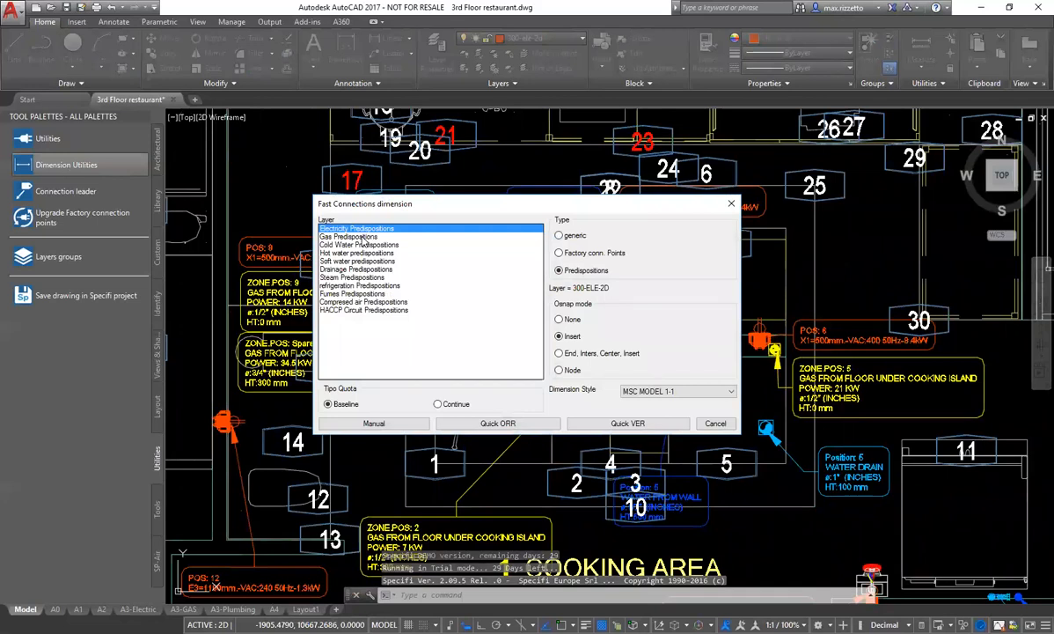
{"action": "left_click", "coordinate": [362, 236]}
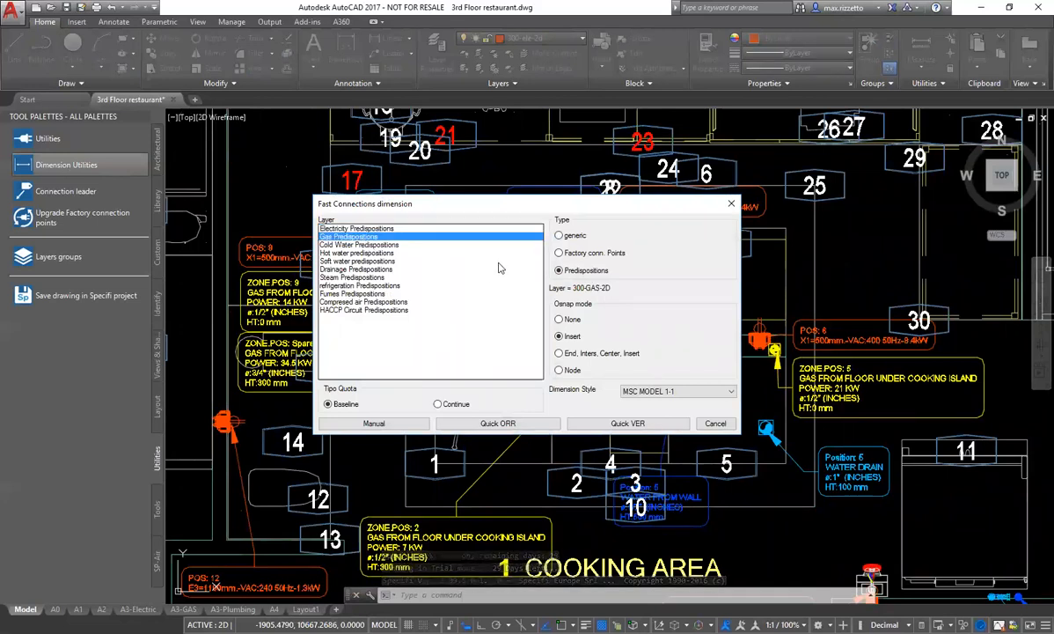
{"action": "left_click", "coordinate": [560, 352]}
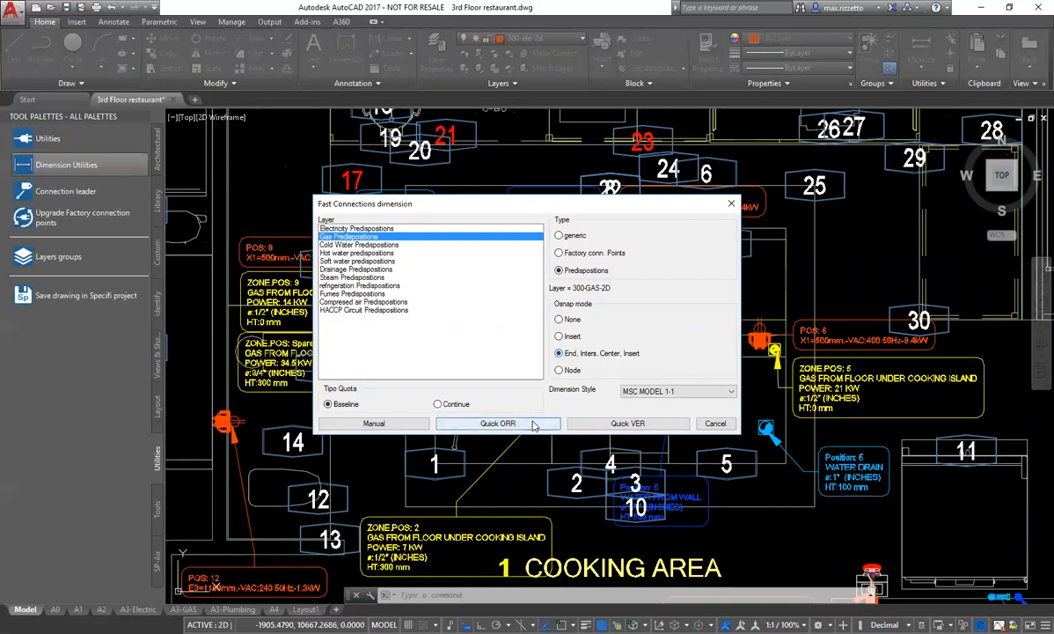
{"action": "left_click", "coordinate": [498, 423]}
{"action": "left_click", "coordinate": [438, 404]}
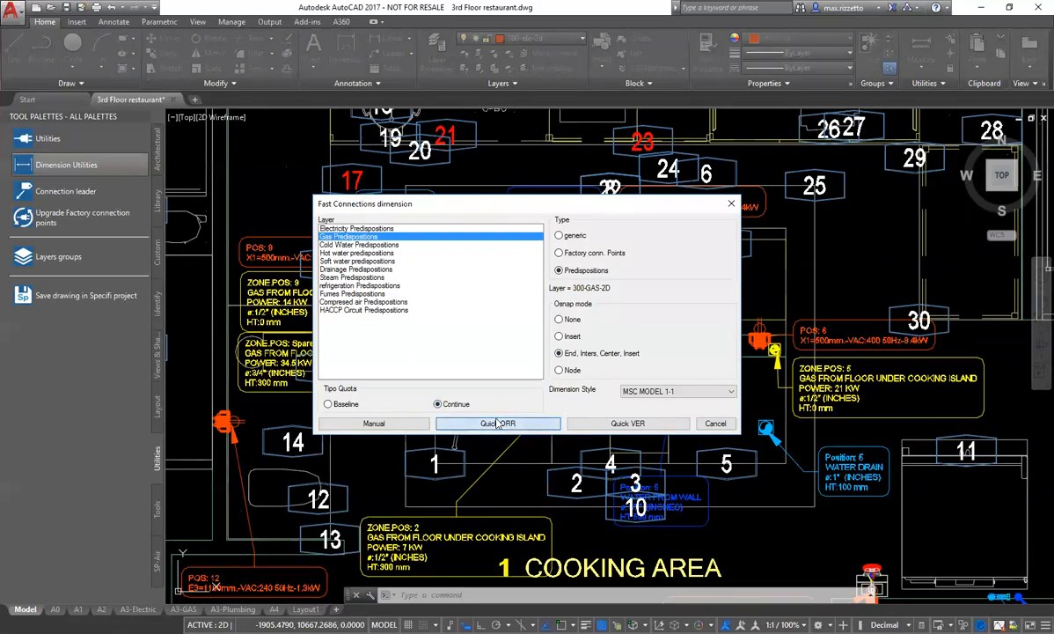
{"action": "left_click", "coordinate": [498, 423]}
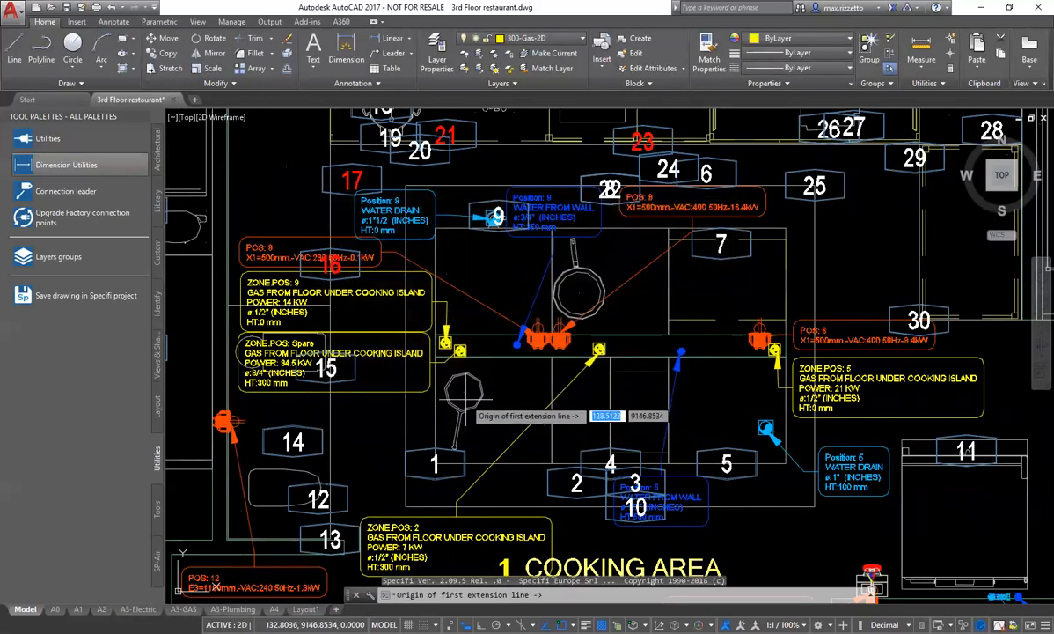
- Dimension the four gas points in the cooking island from the left end of its central wall, placing the chain just above the wall
{"action": "scroll", "coordinate": [461, 398], "scroll_direction": "up", "scroll_amount": 2}
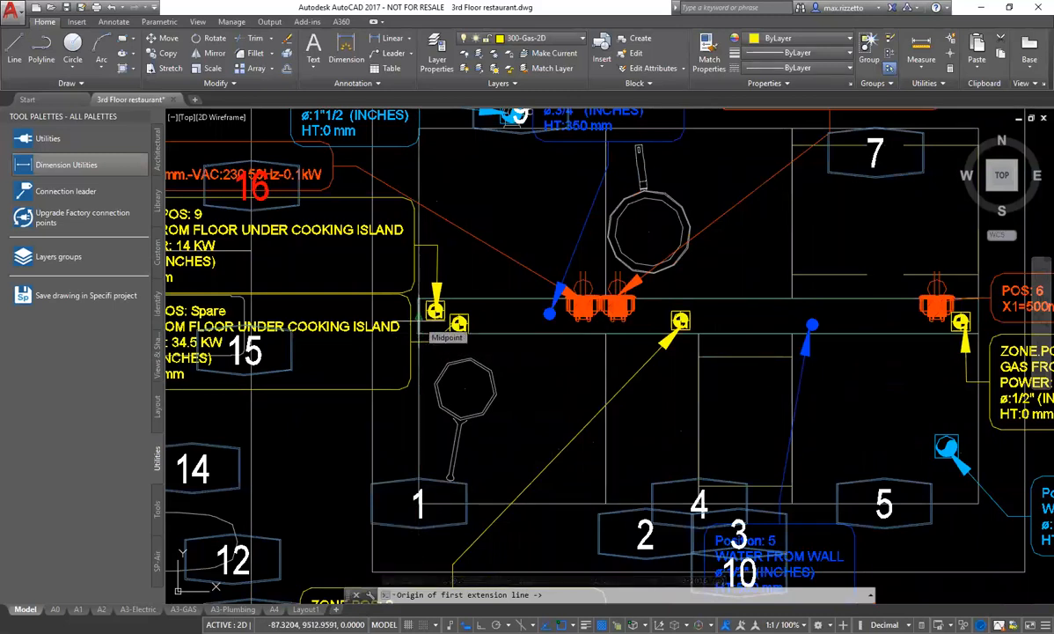
{"action": "key", "text": "Return"}
{"action": "scroll", "coordinate": [398, 296], "scroll_direction": "down", "scroll_amount": 2}
{"action": "left_click", "coordinate": [393, 280]}
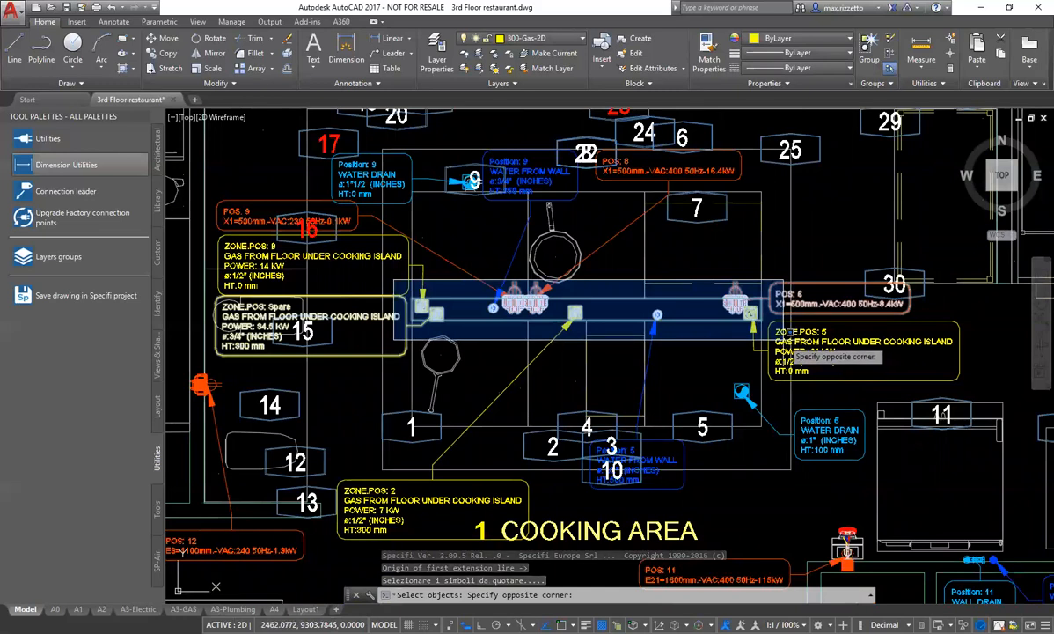
{"action": "left_click", "coordinate": [782, 338]}
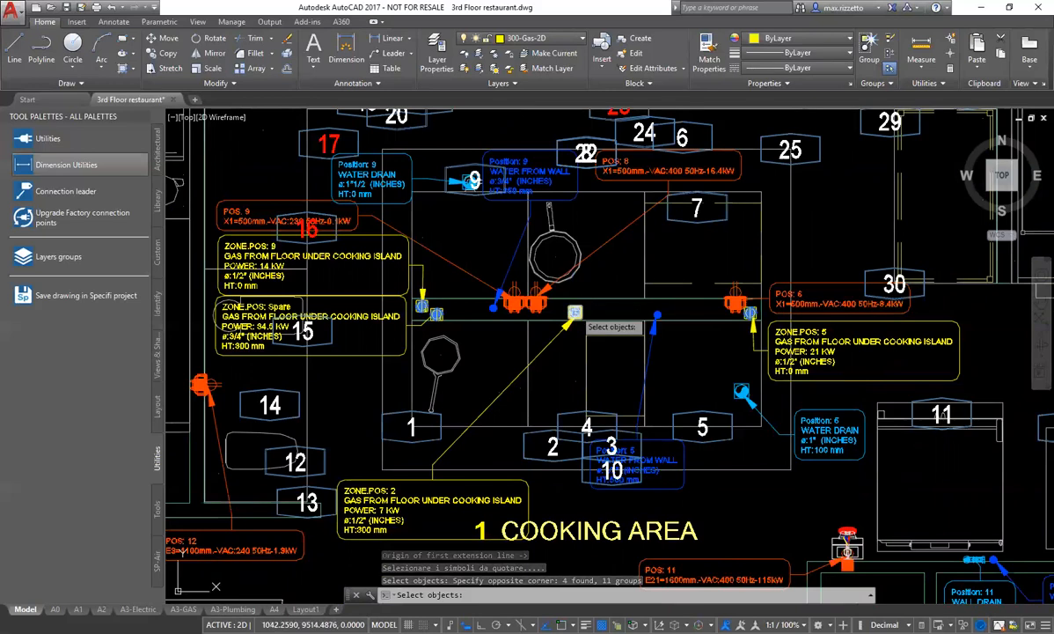
{"action": "key", "text": "Return"}
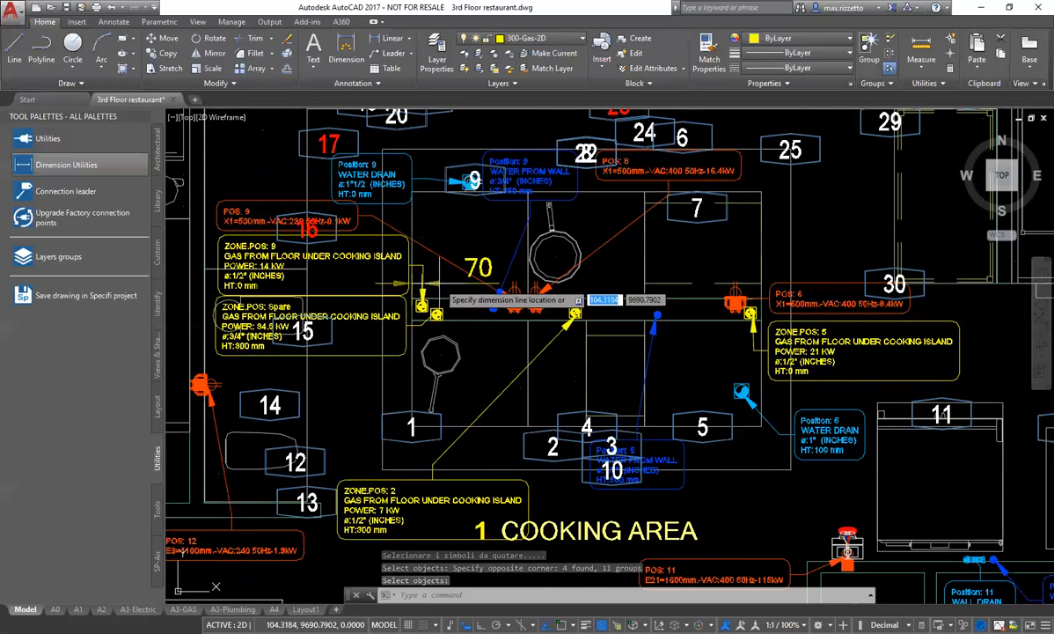
{"action": "left_click", "coordinate": [483, 283]}
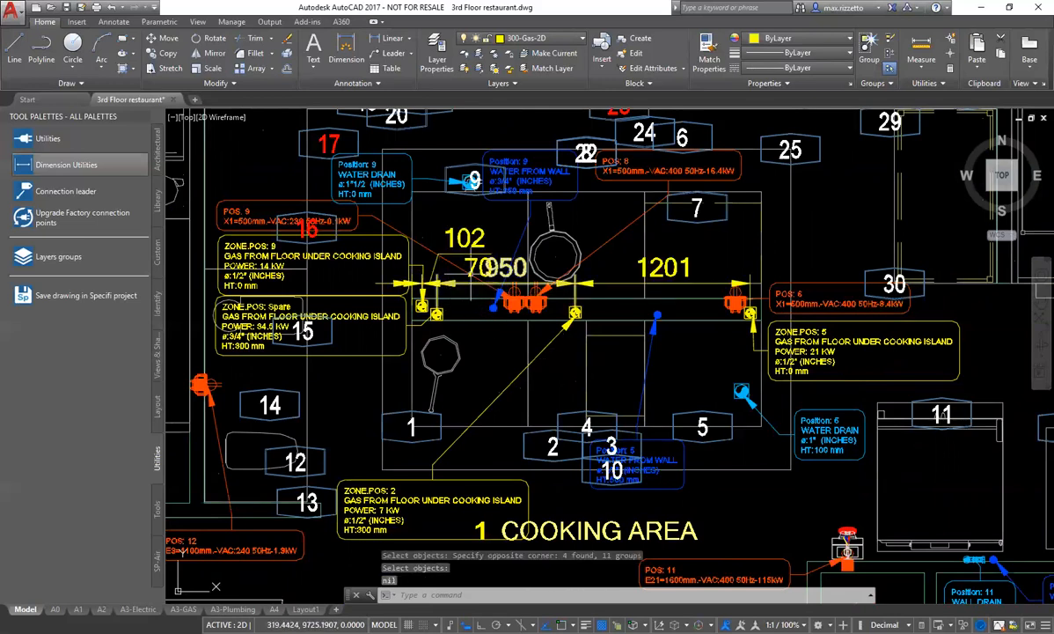
- Move the overlapping 70 dimension upward, above the 102 dimension text
{"action": "left_click", "coordinate": [476, 271]}
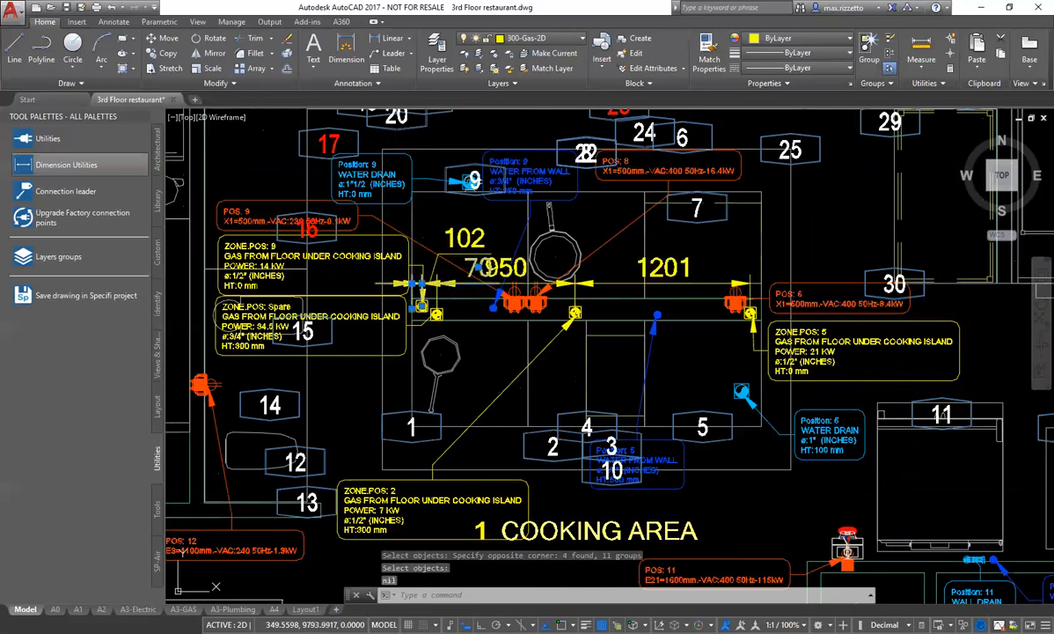
{"action": "left_click", "coordinate": [477, 273]}
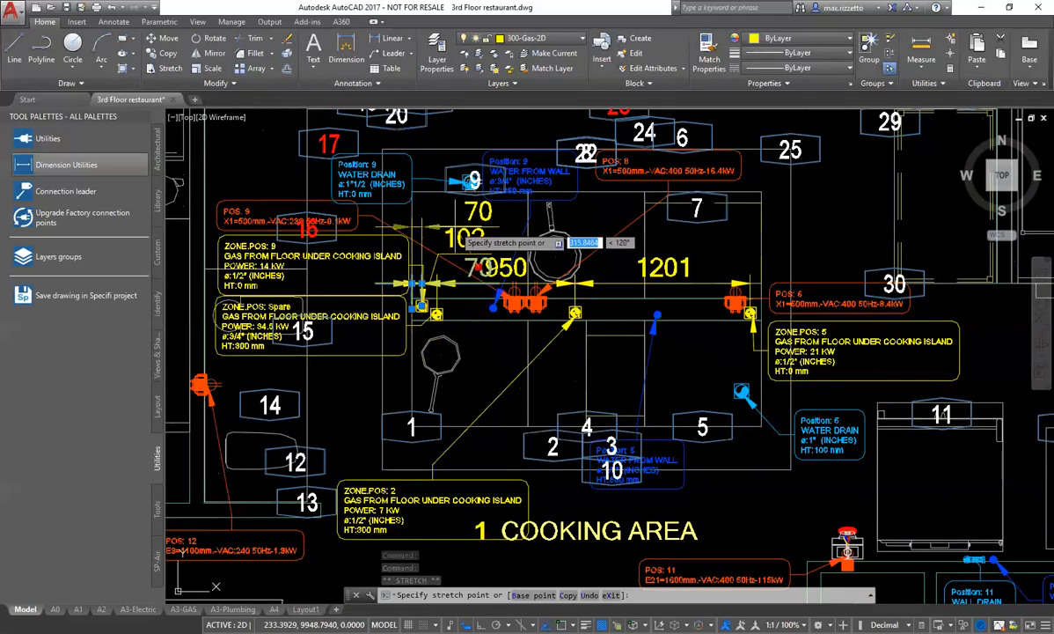
{"action": "left_click", "coordinate": [479, 195]}
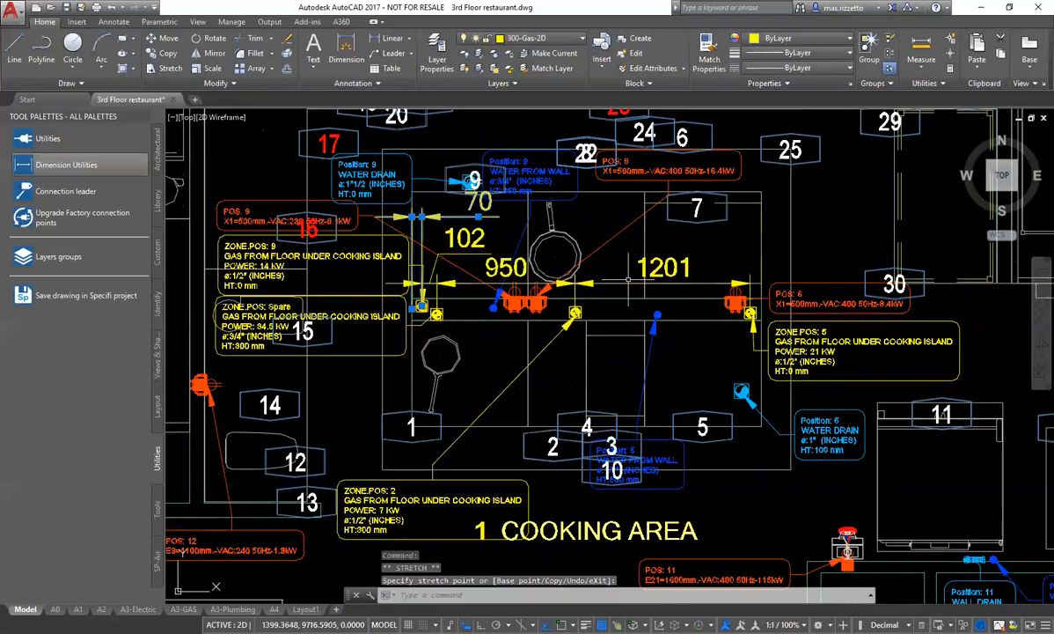
{"action": "key", "text": "Escape"}
- Apply the Gas installation points layer group with Label 2D and 2D Symbols turned on
{"action": "middle_click_drag", "start_coordinate": [601, 290], "coordinate": [619, 313]}
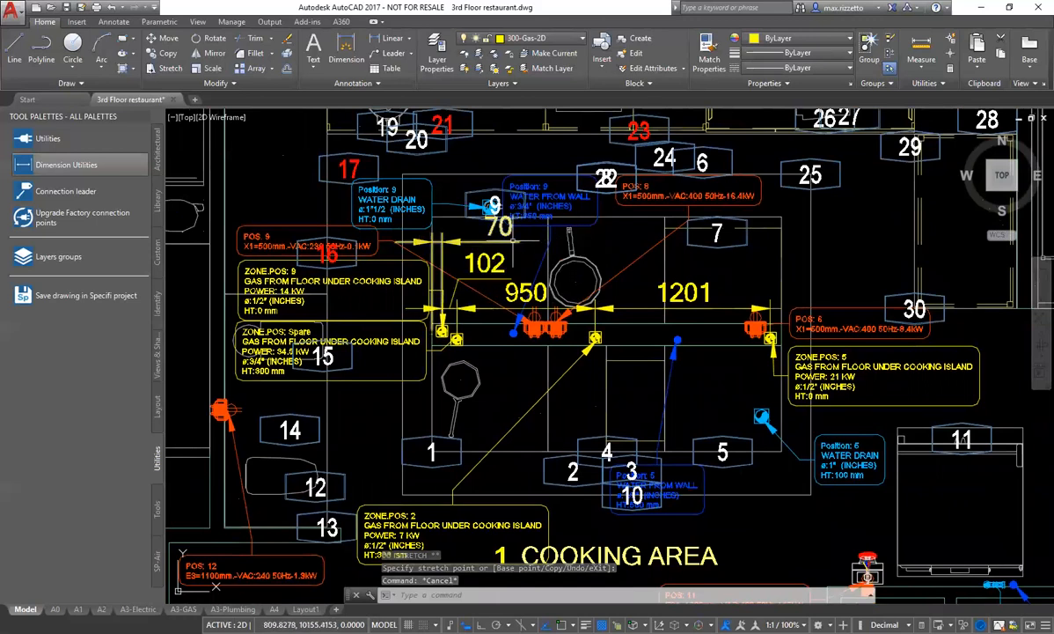
{"action": "left_click", "coordinate": [59, 257]}
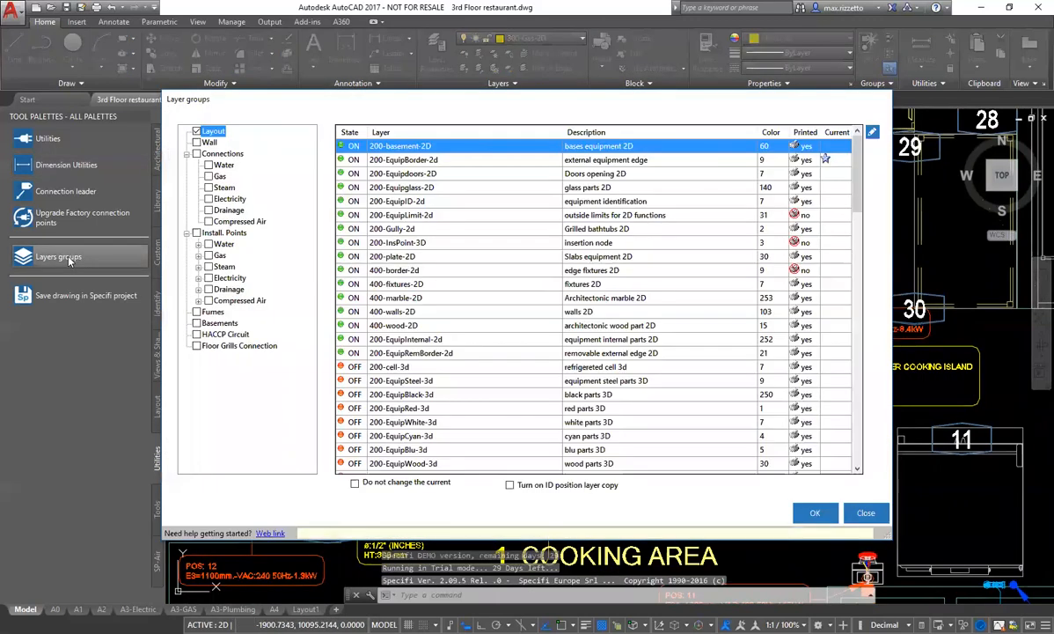
{"action": "left_click", "coordinate": [199, 255]}
{"action": "left_click", "coordinate": [220, 267]}
{"action": "left_click", "coordinate": [220, 278]}
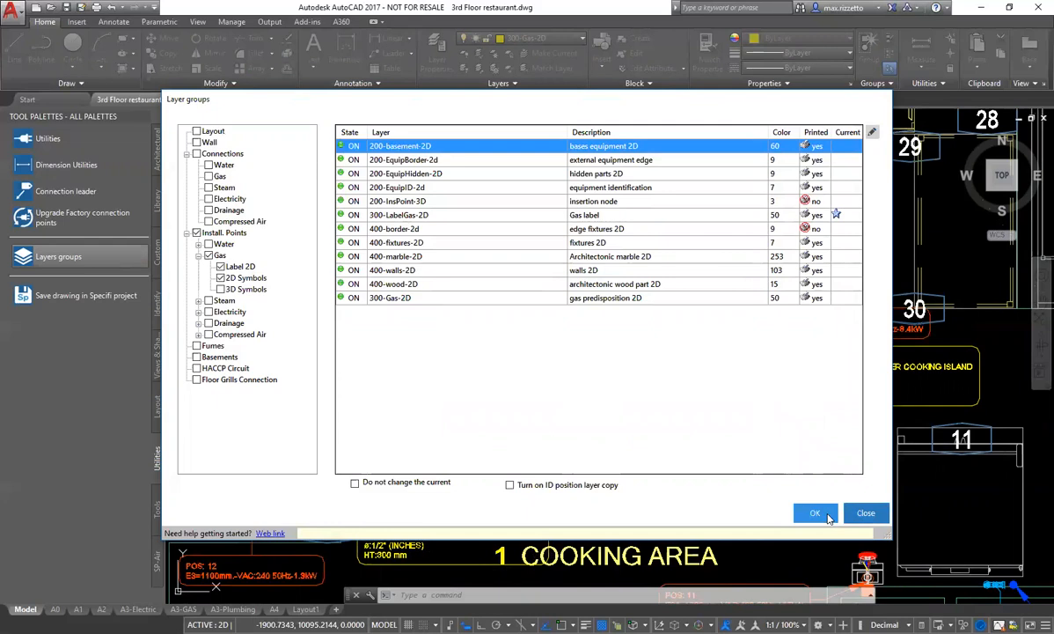
{"action": "left_click", "coordinate": [815, 514]}
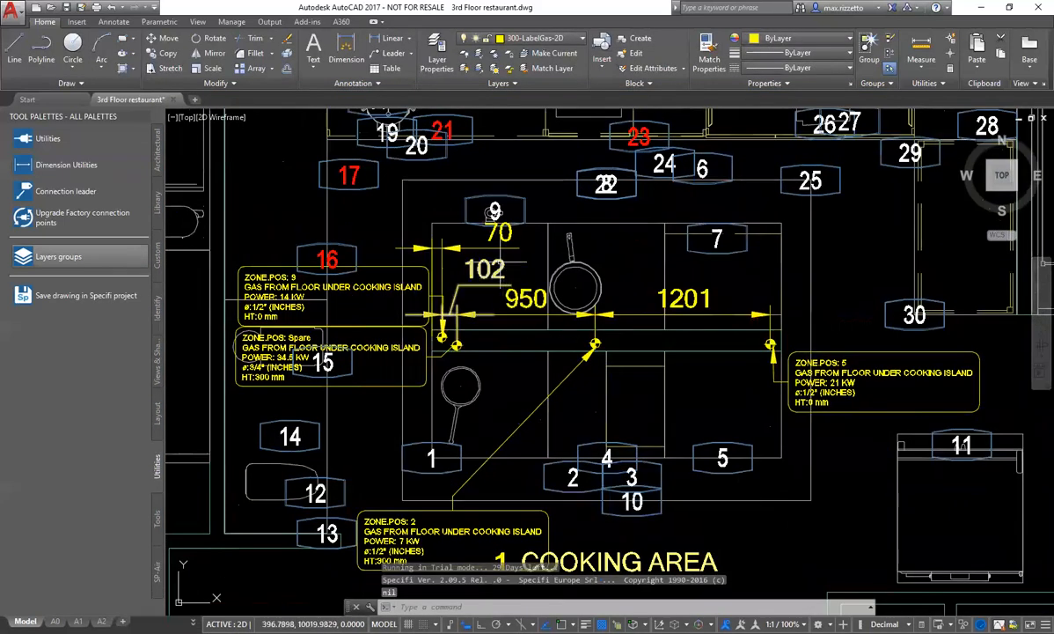
- Select the 102 dimension in the cooking island to check which layer it is on
{"action": "scroll", "coordinate": [525, 329], "scroll_direction": "down", "scroll_amount": 1}
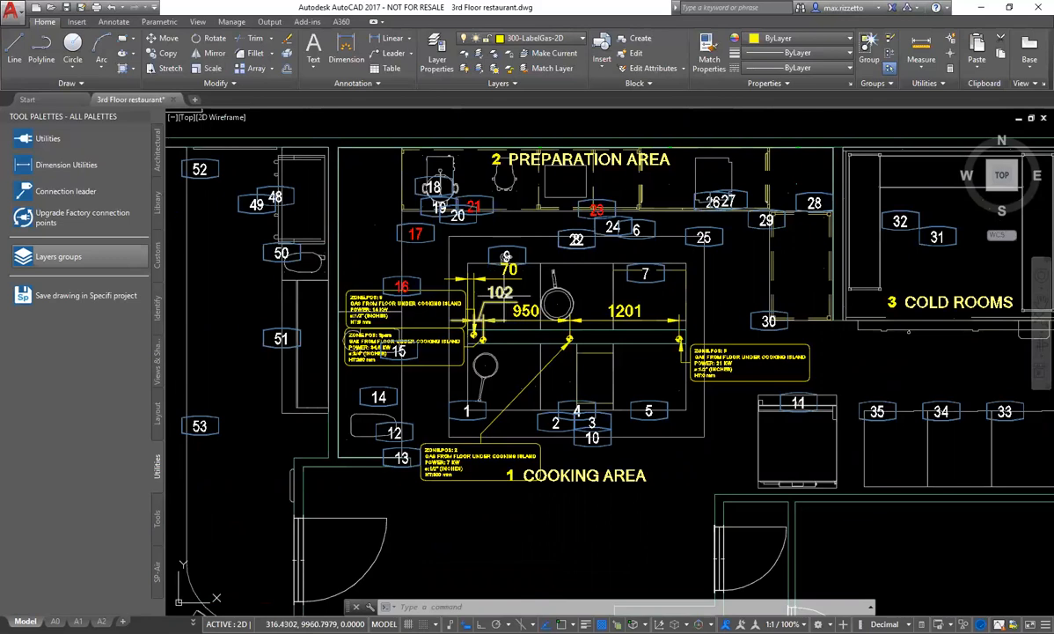
{"action": "left_click", "coordinate": [474, 303]}
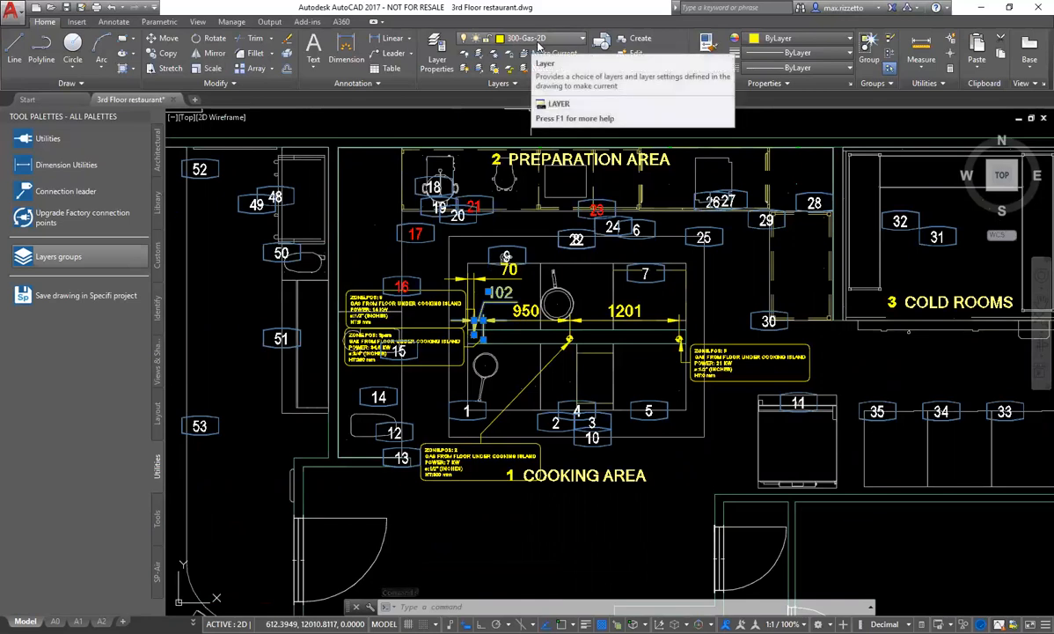
- Apply the Electricity installation points layer group with Label 2D and 2D Symbols turned on
{"action": "left_click", "coordinate": [53, 257]}
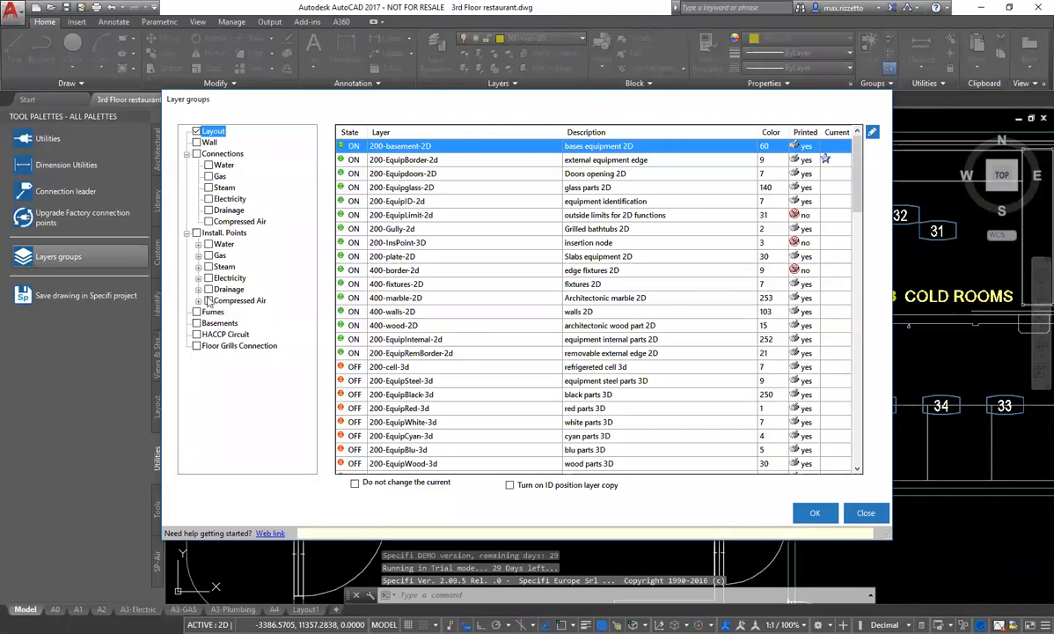
{"action": "left_click", "coordinate": [199, 278]}
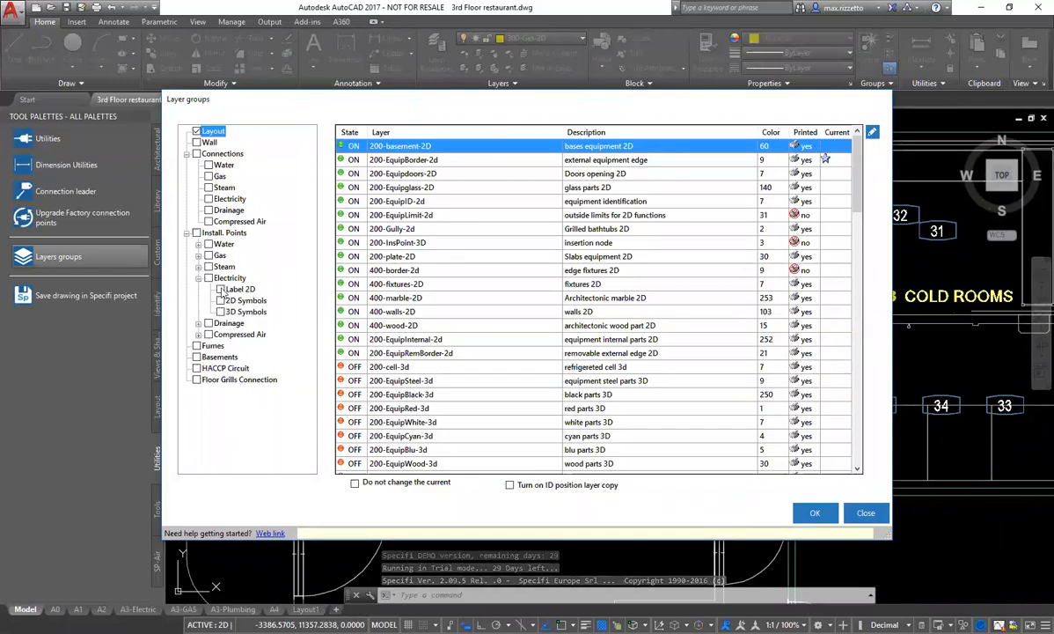
{"action": "left_click", "coordinate": [208, 278]}
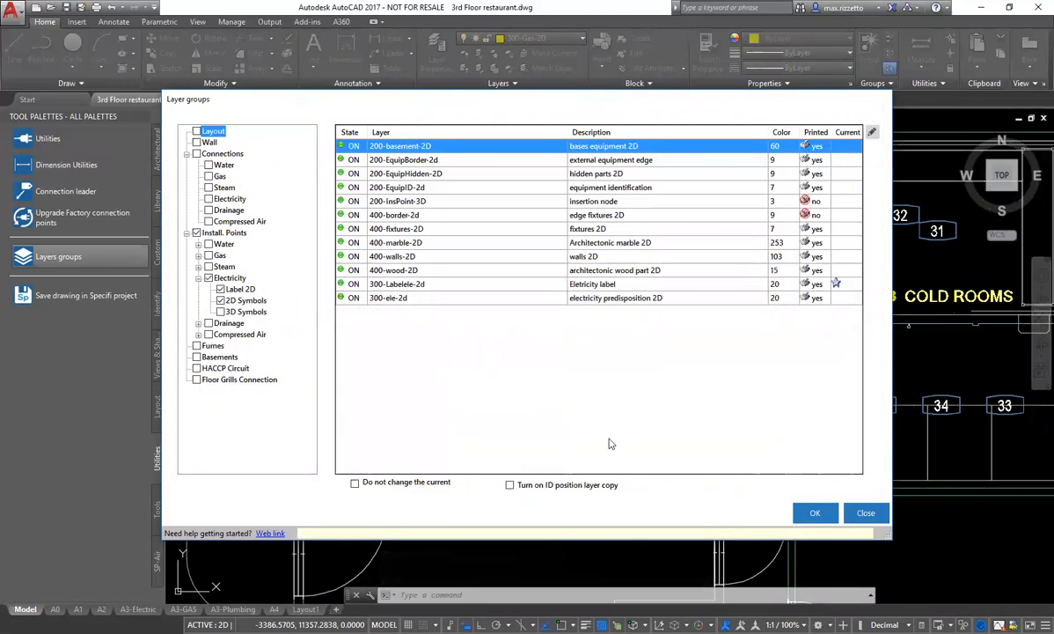
{"action": "left_click", "coordinate": [794, 515]}
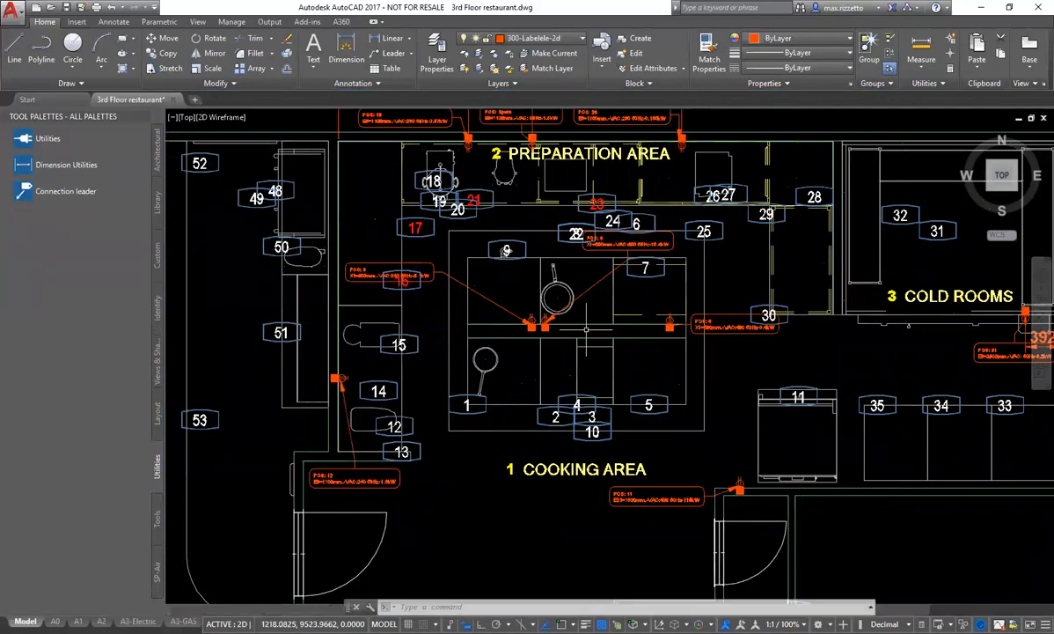
- Select the 2131 dimension above the preparation area to check its layer, and clear the selection
{"action": "middle_click_drag", "start_coordinate": [577, 367], "coordinate": [570, 433]}
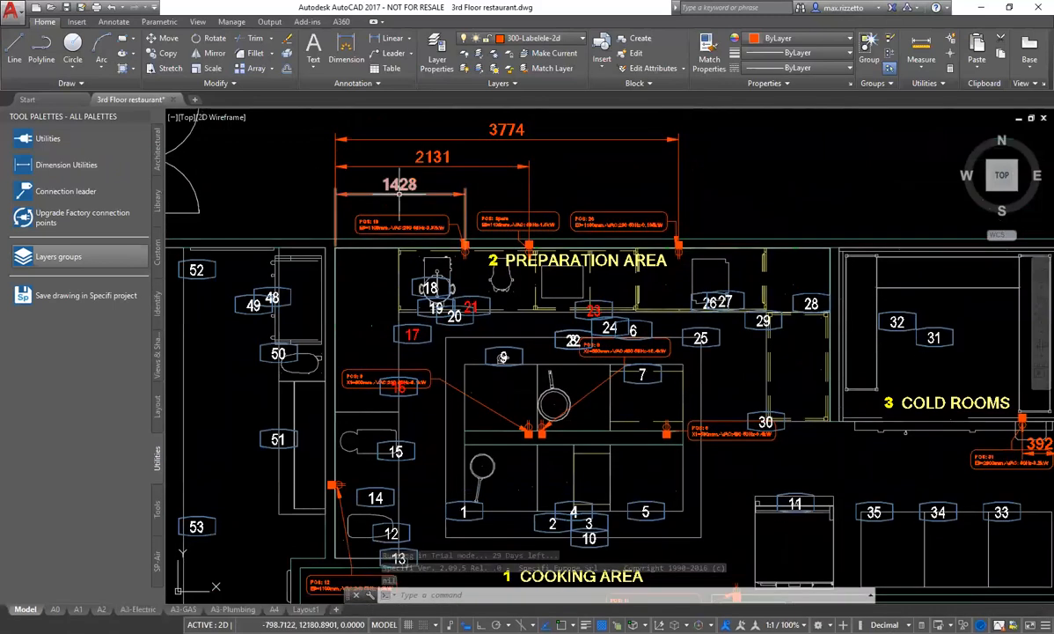
{"action": "left_click", "coordinate": [419, 170]}
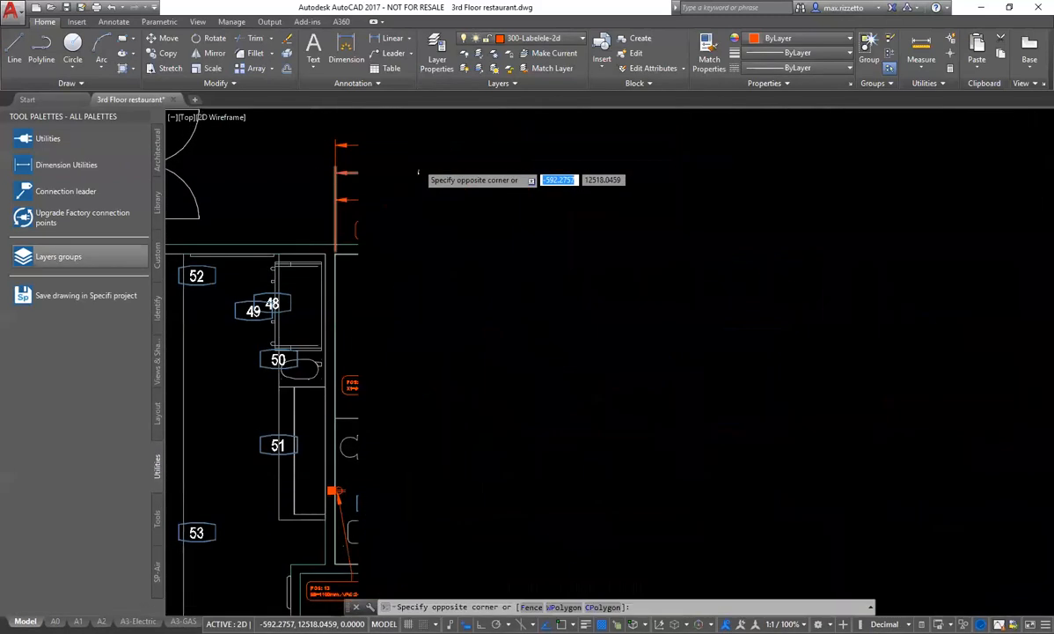
{"action": "left_click", "coordinate": [413, 163]}
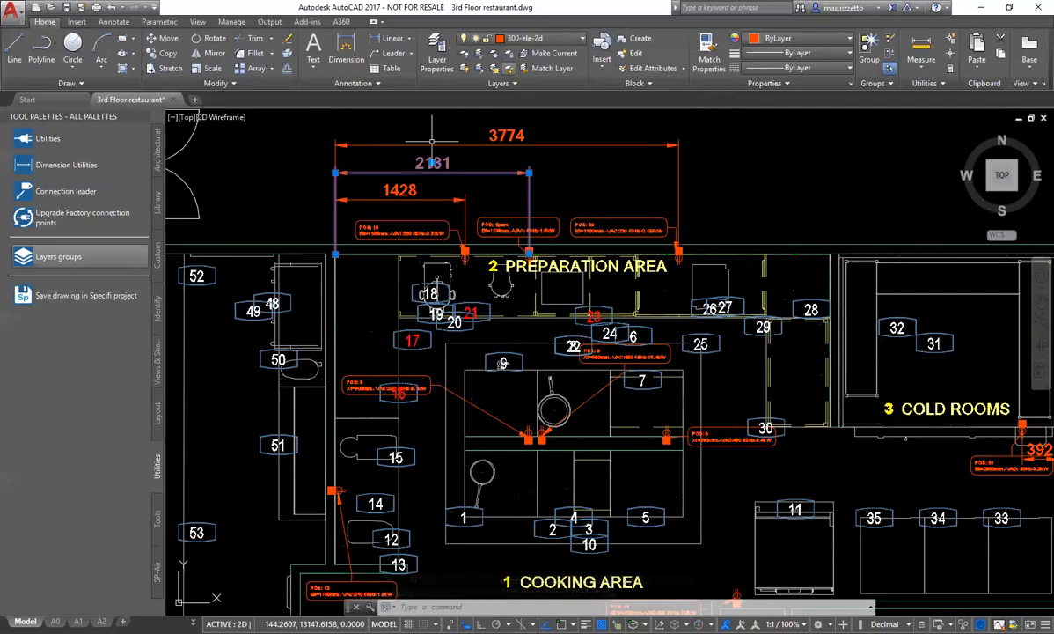
{"action": "key", "text": "Escape"}
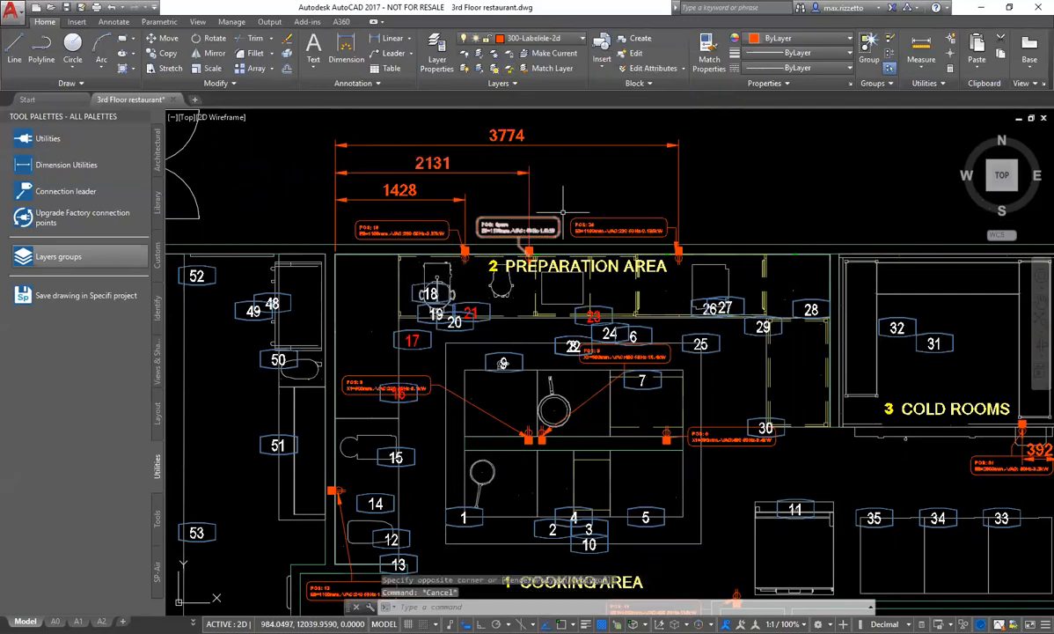
{"action": "middle_click_drag", "start_coordinate": [566, 200], "coordinate": [561, 174]}
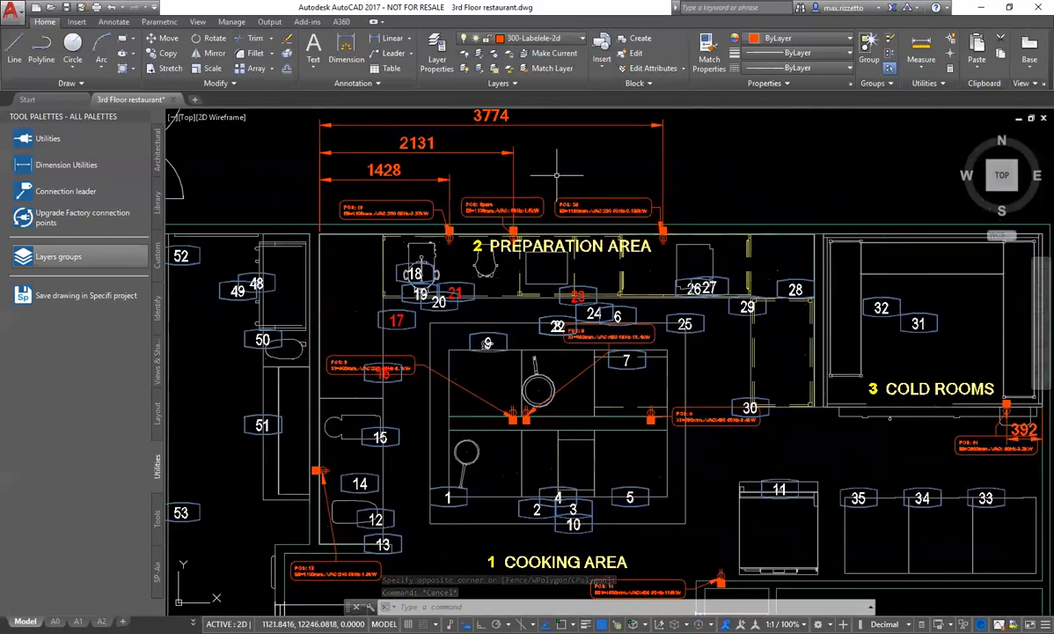